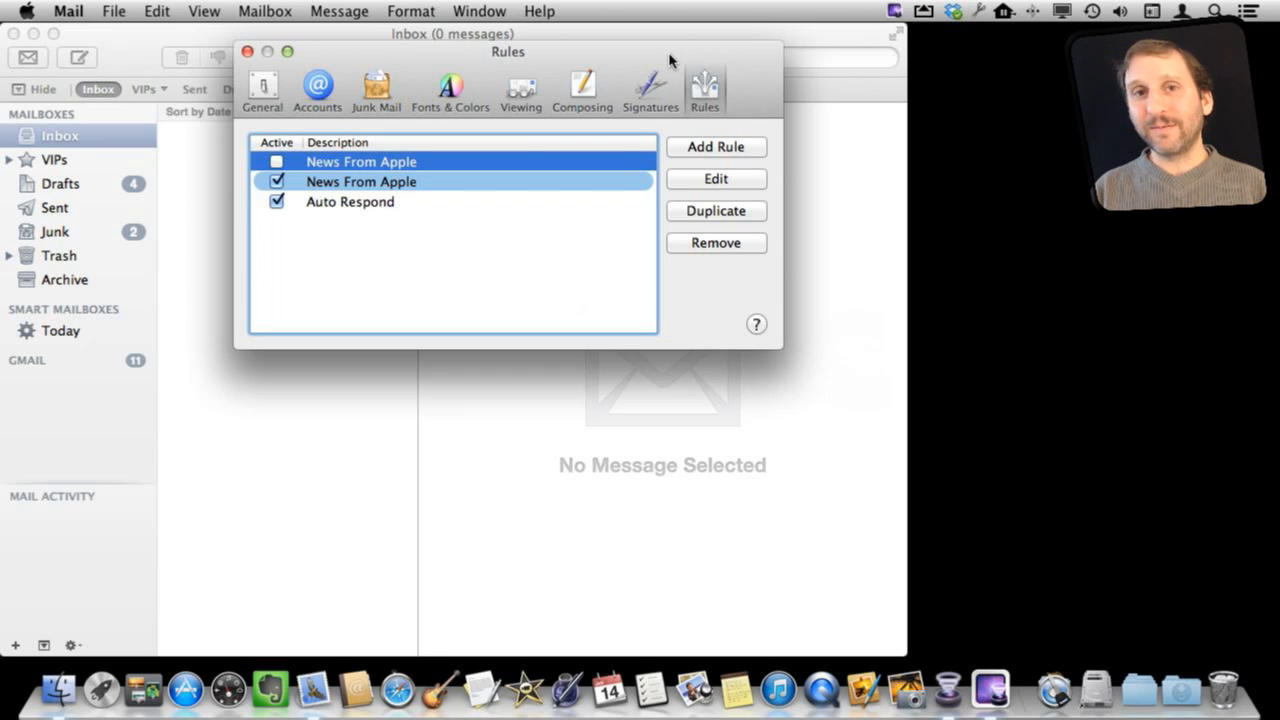
Add a rule named 'Special Alert' whose condition checks the From field
click(725, 148)
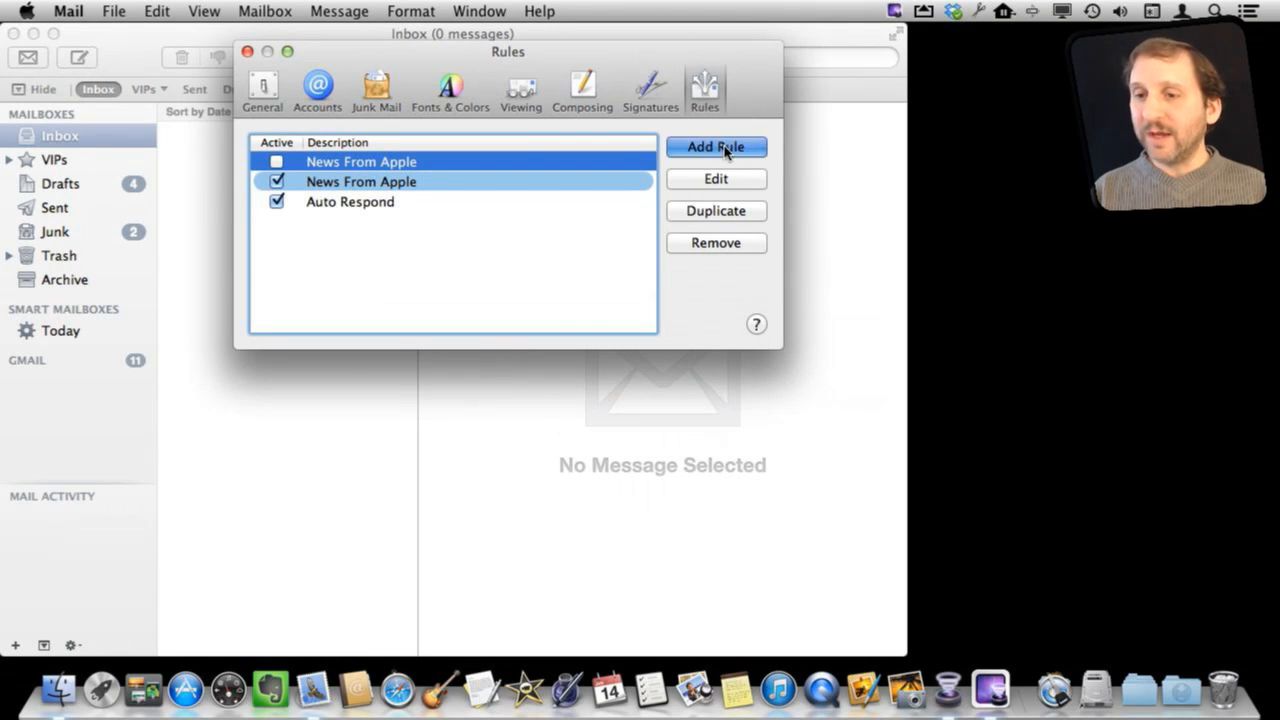
text(Sp)
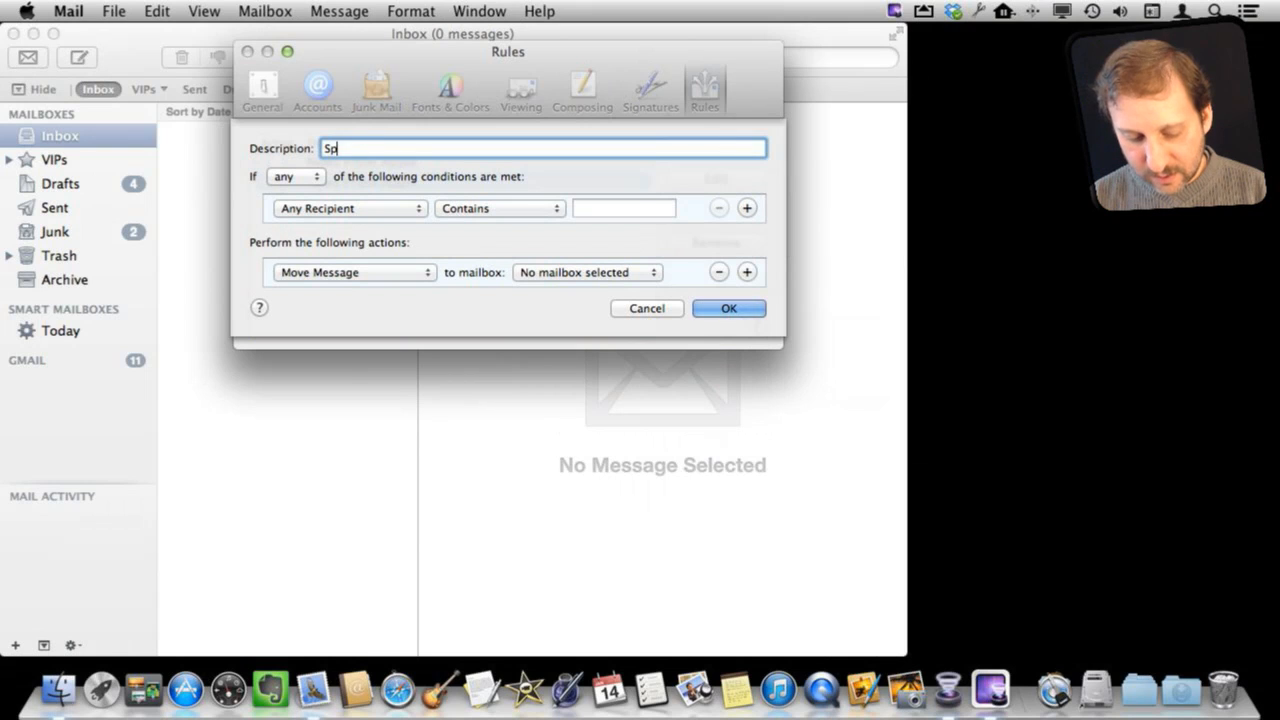
text(ecial Alert)
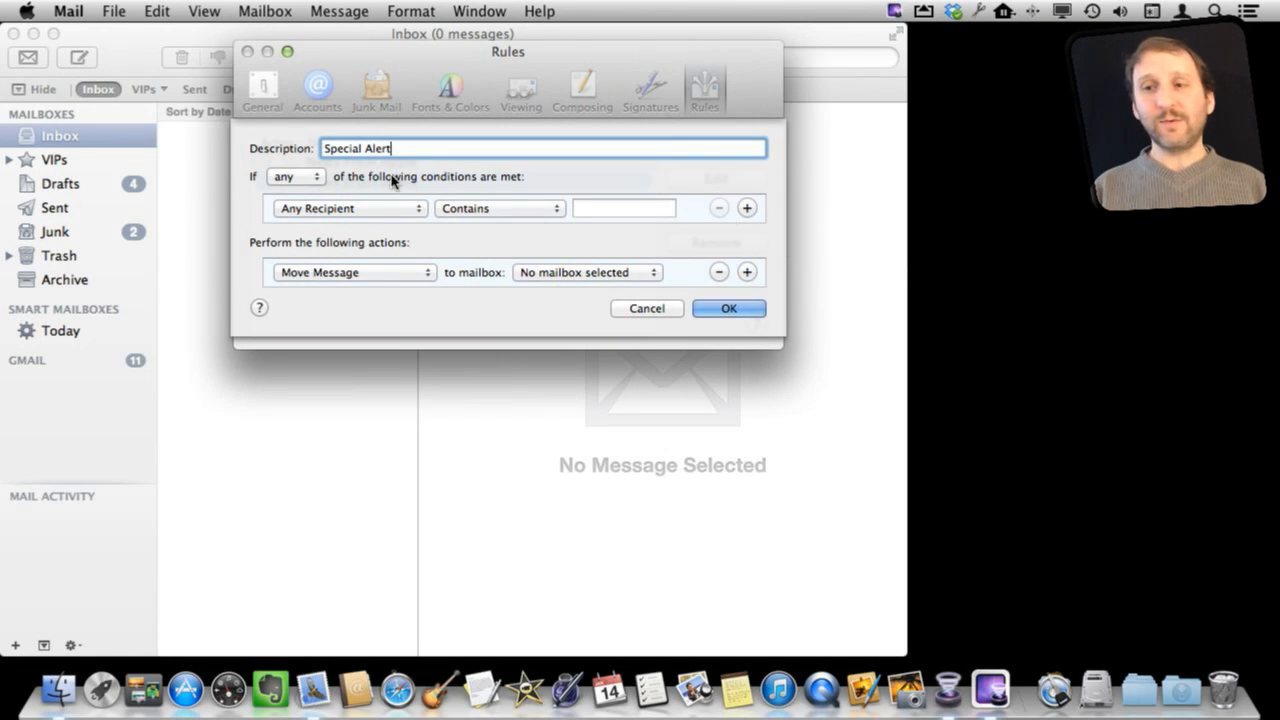
click(316, 211)
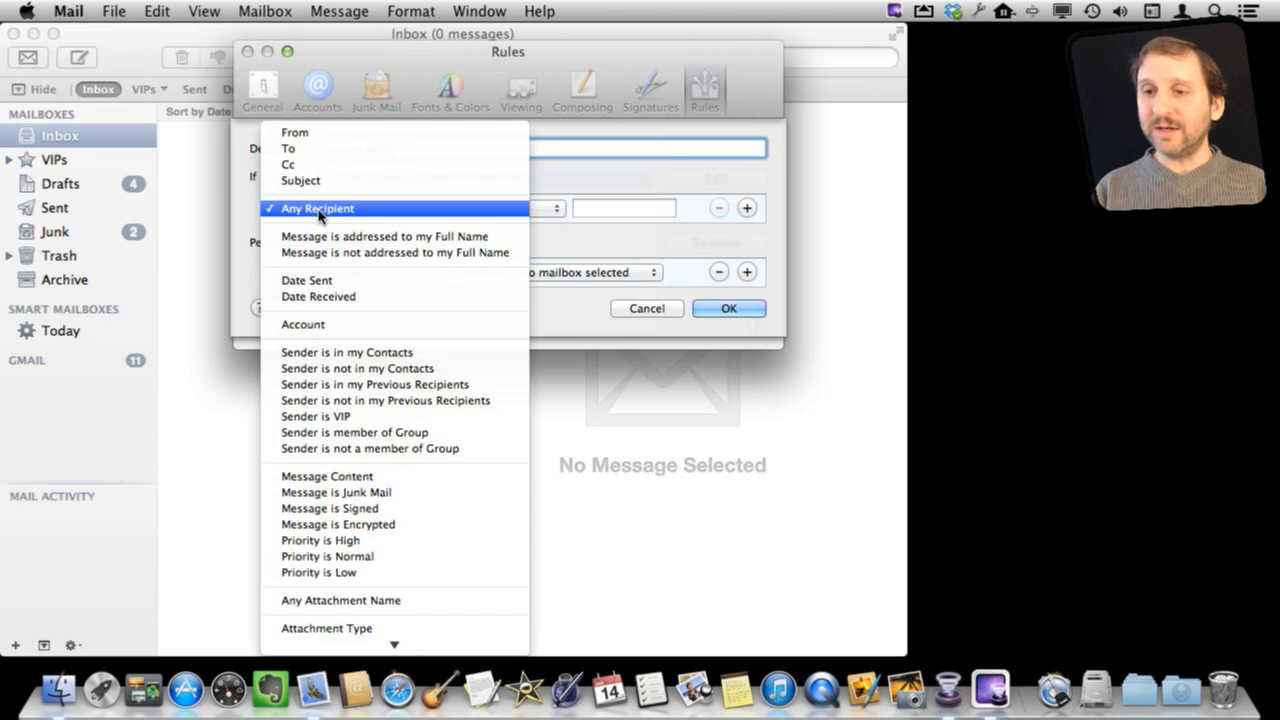
click(318, 132)
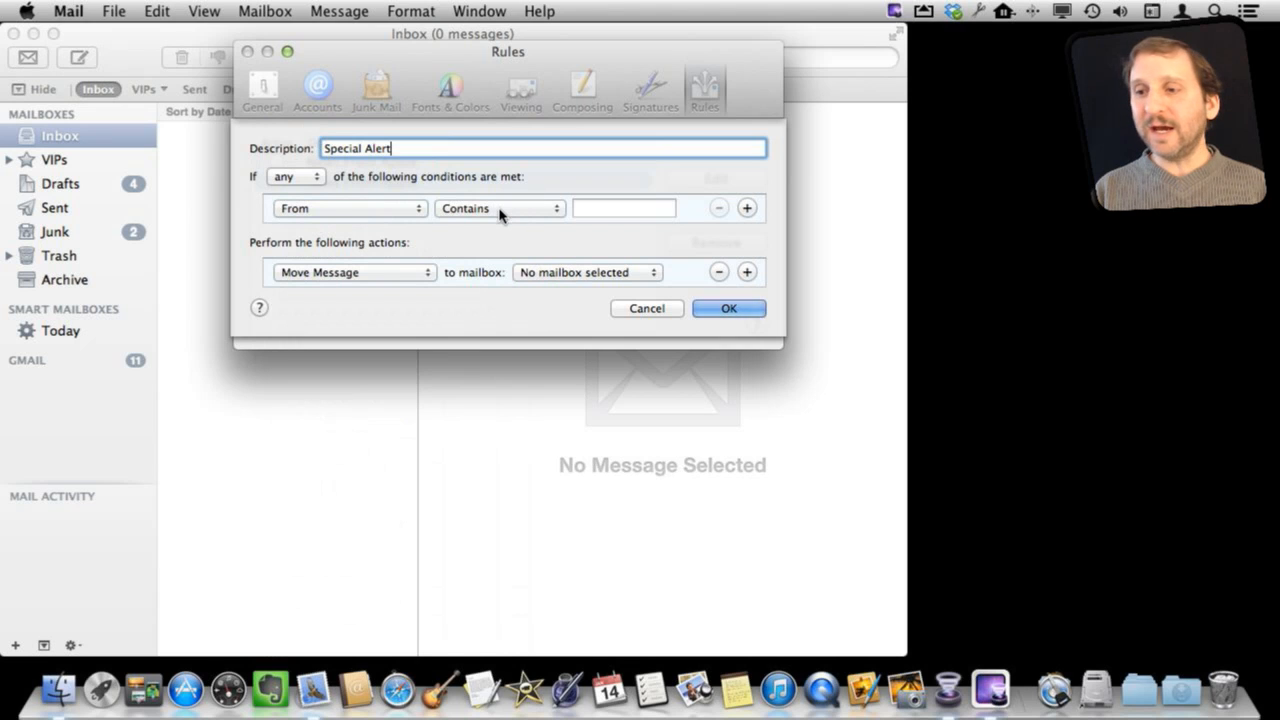
Make the condition require From to be exactly equal to the sender's e-mail address
click(619, 207)
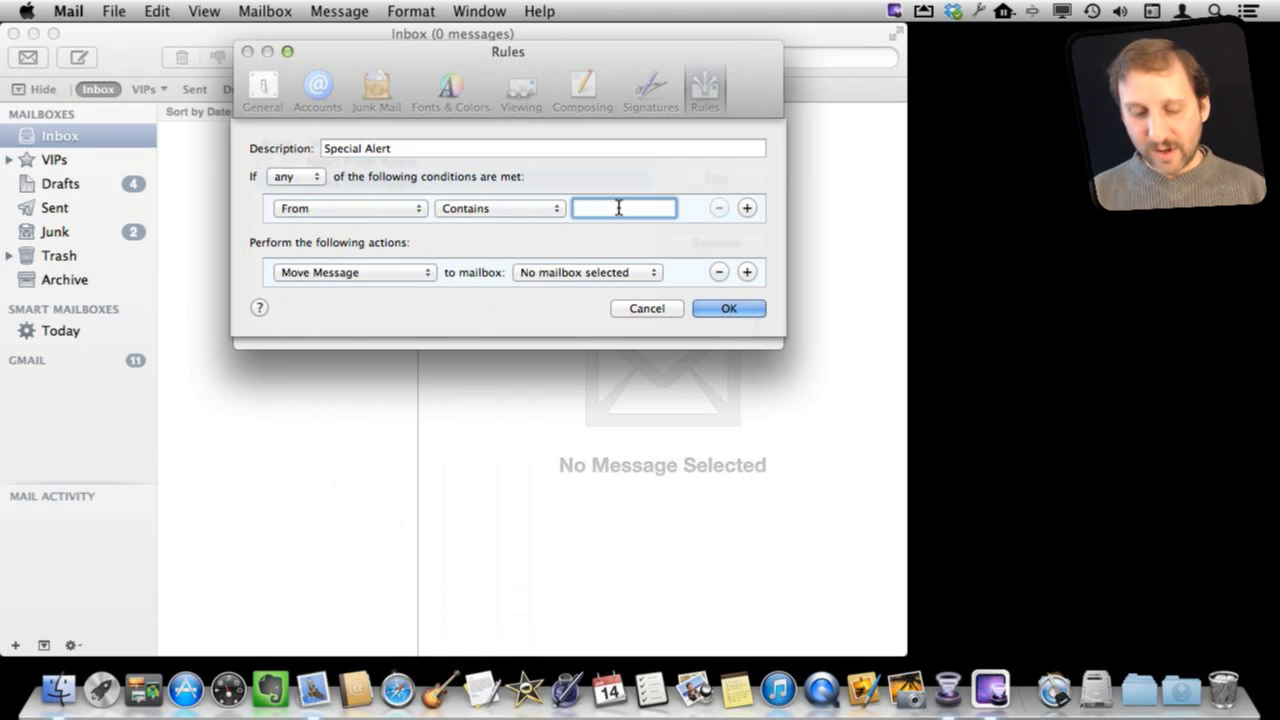
text(John)
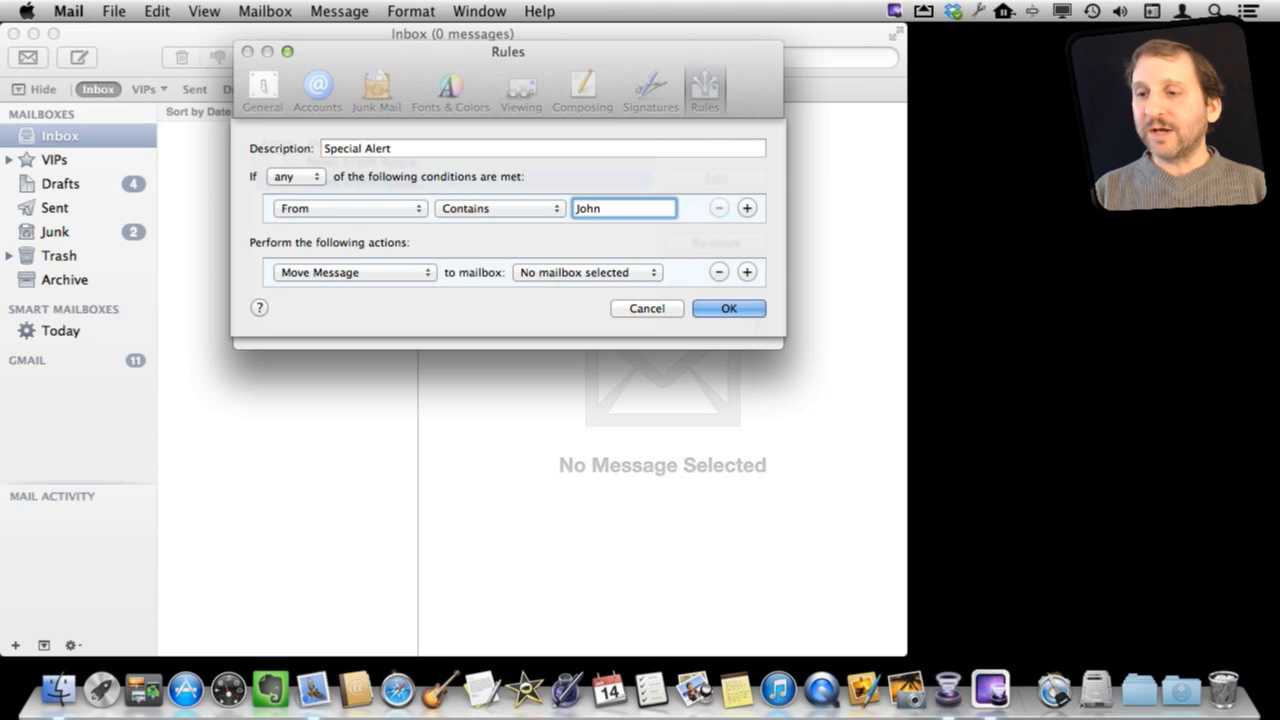
key(super+a)
key(BackSpace)
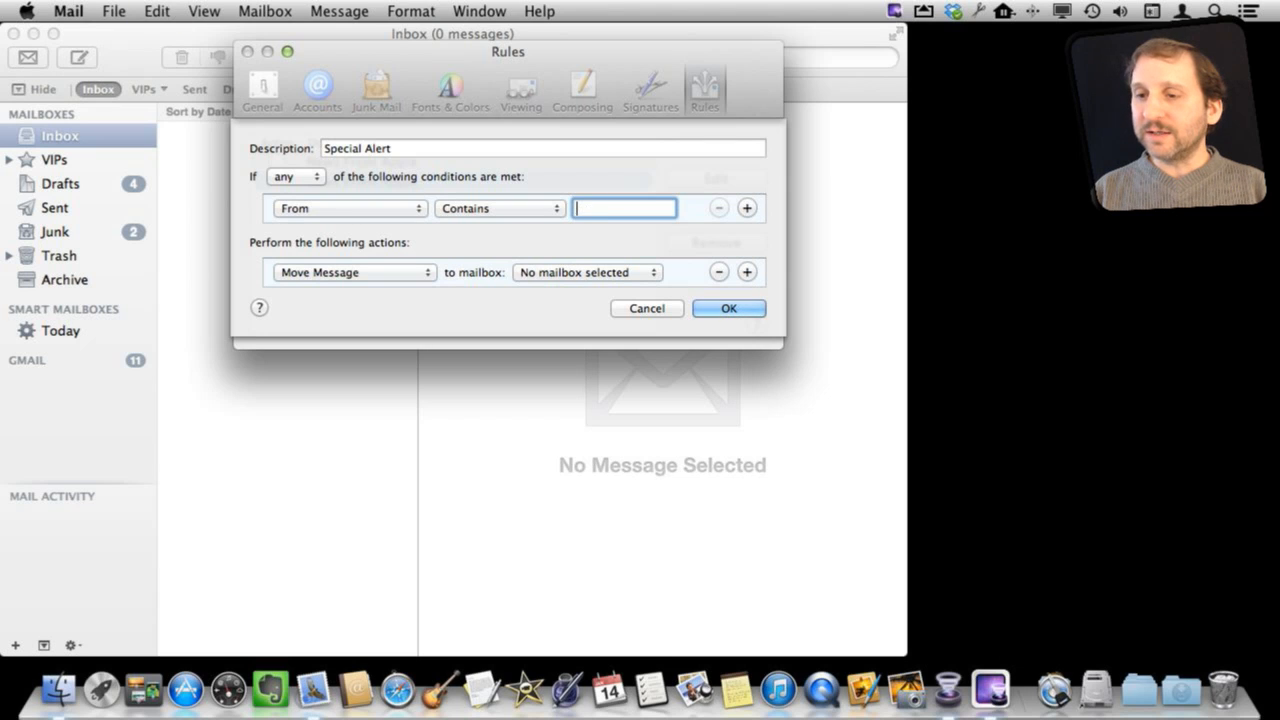
click(541, 211)
click(500, 273)
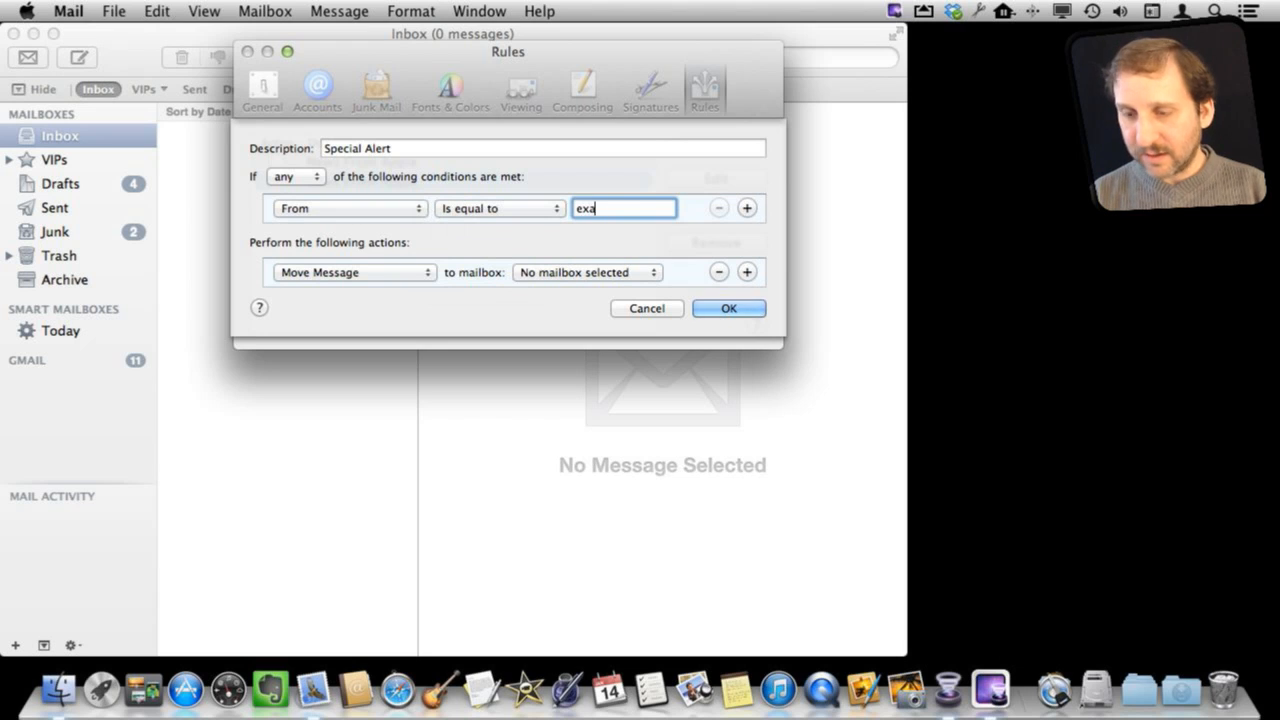
text(example@macmost.com)
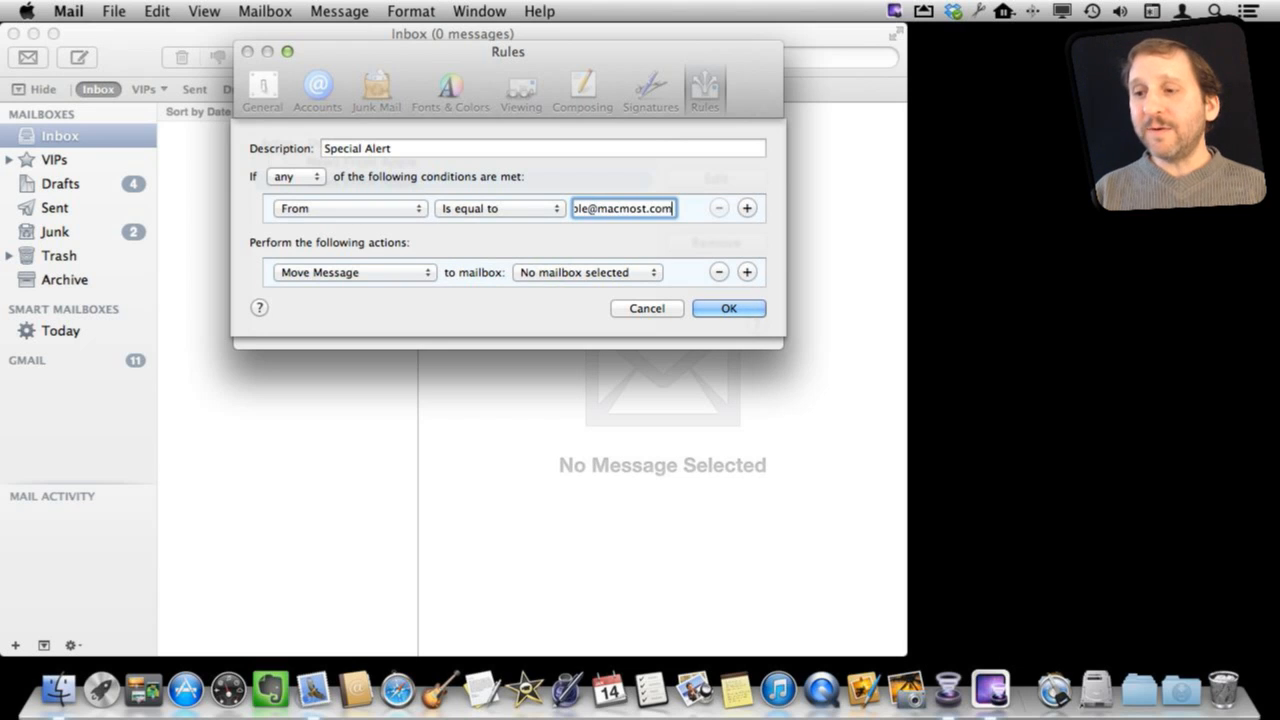
drag(663, 208, 563, 220)
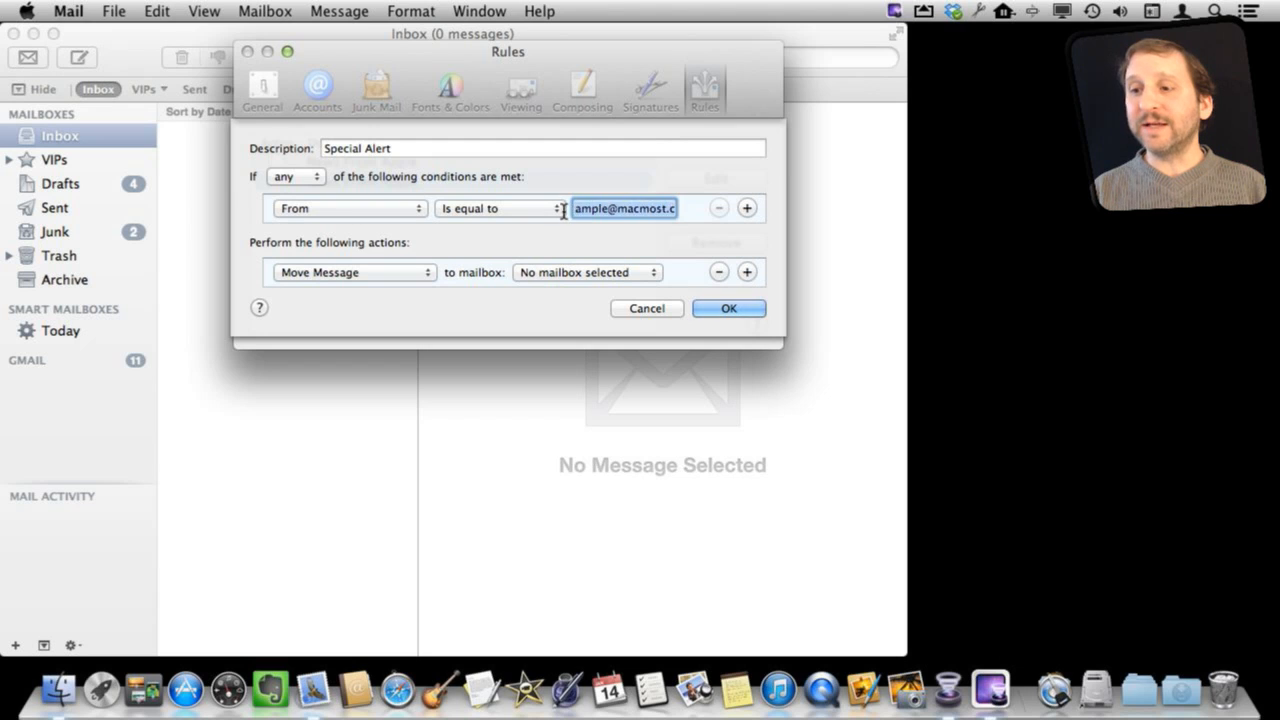
Set the rule's action to Play Sound with the Hero sound, and save the rule
click(602, 208)
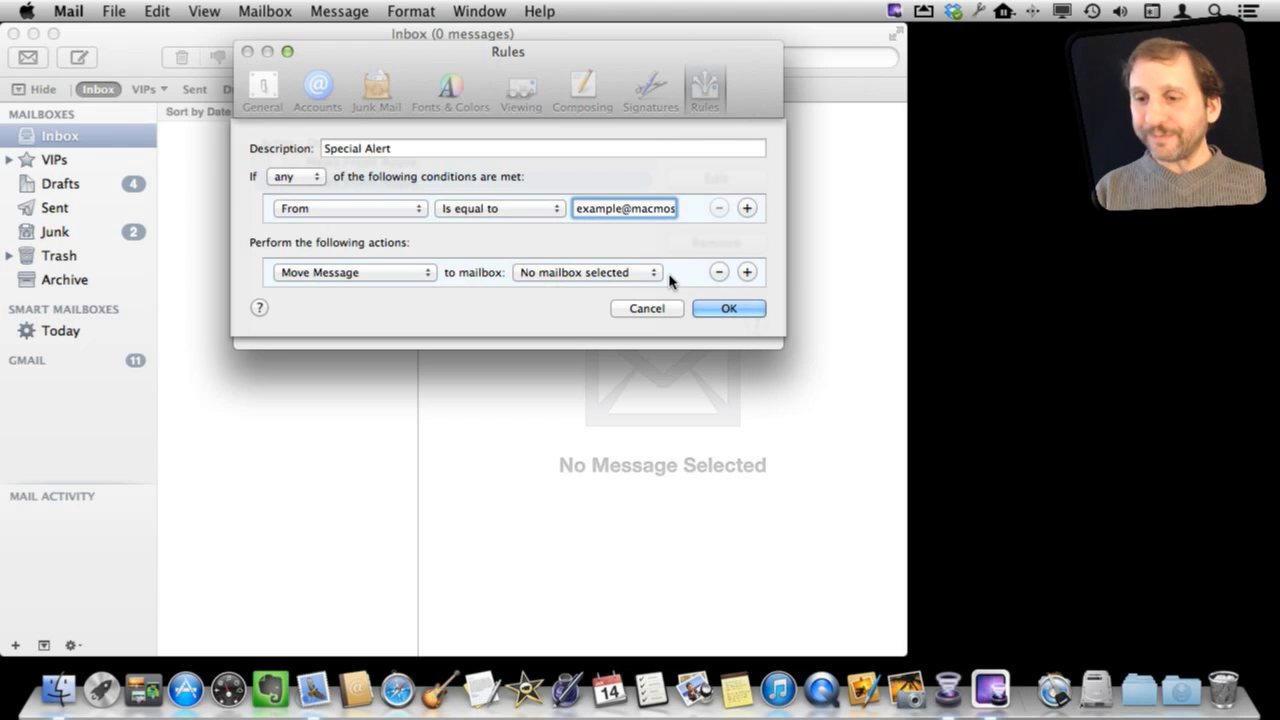
click(340, 278)
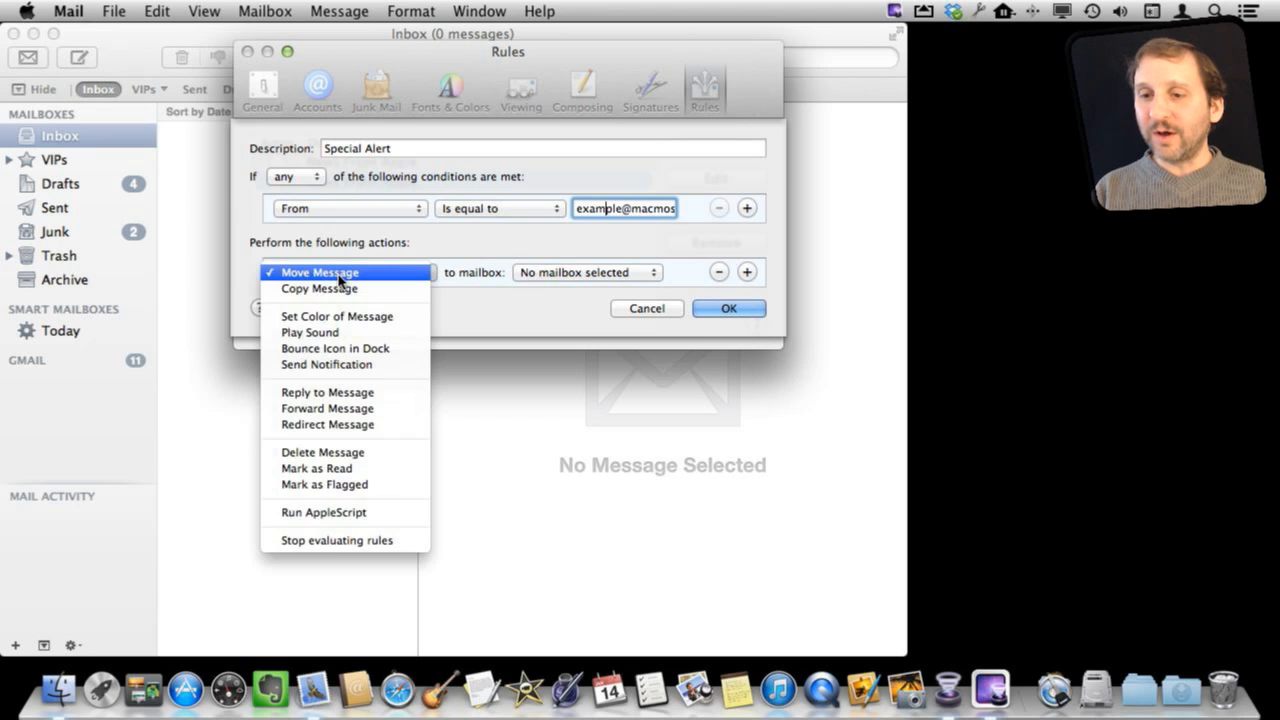
click(337, 332)
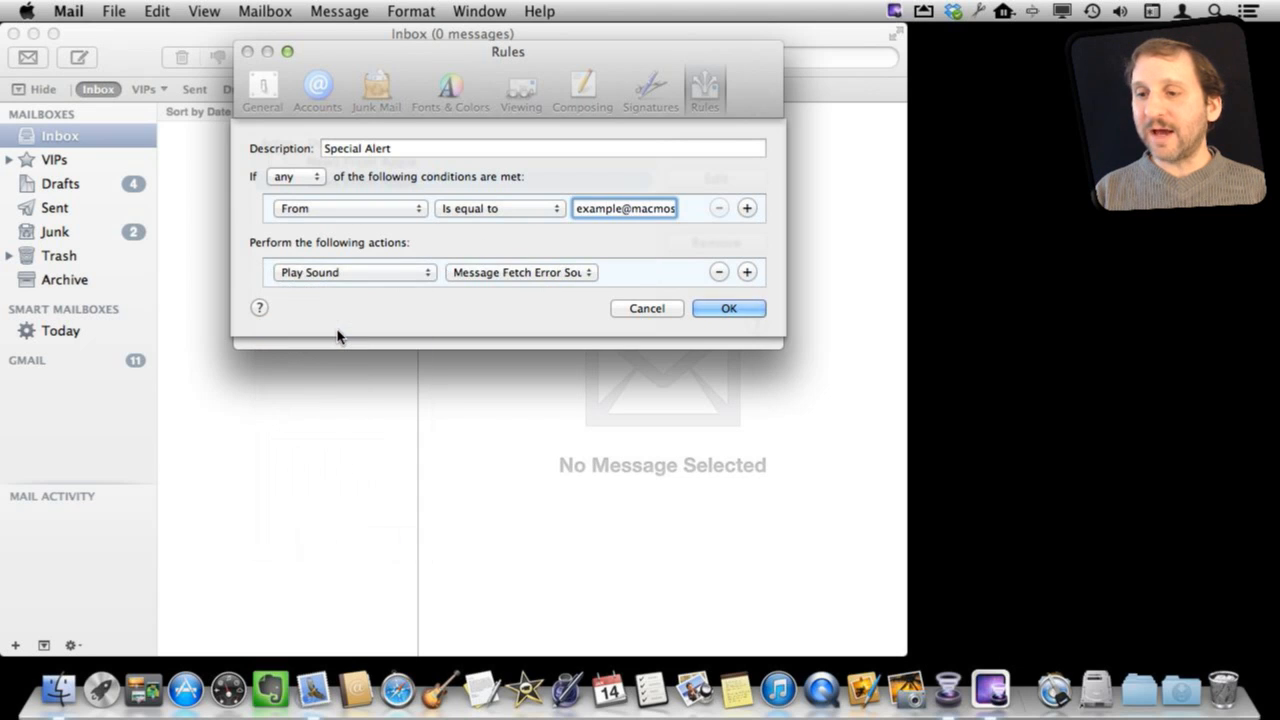
click(534, 273)
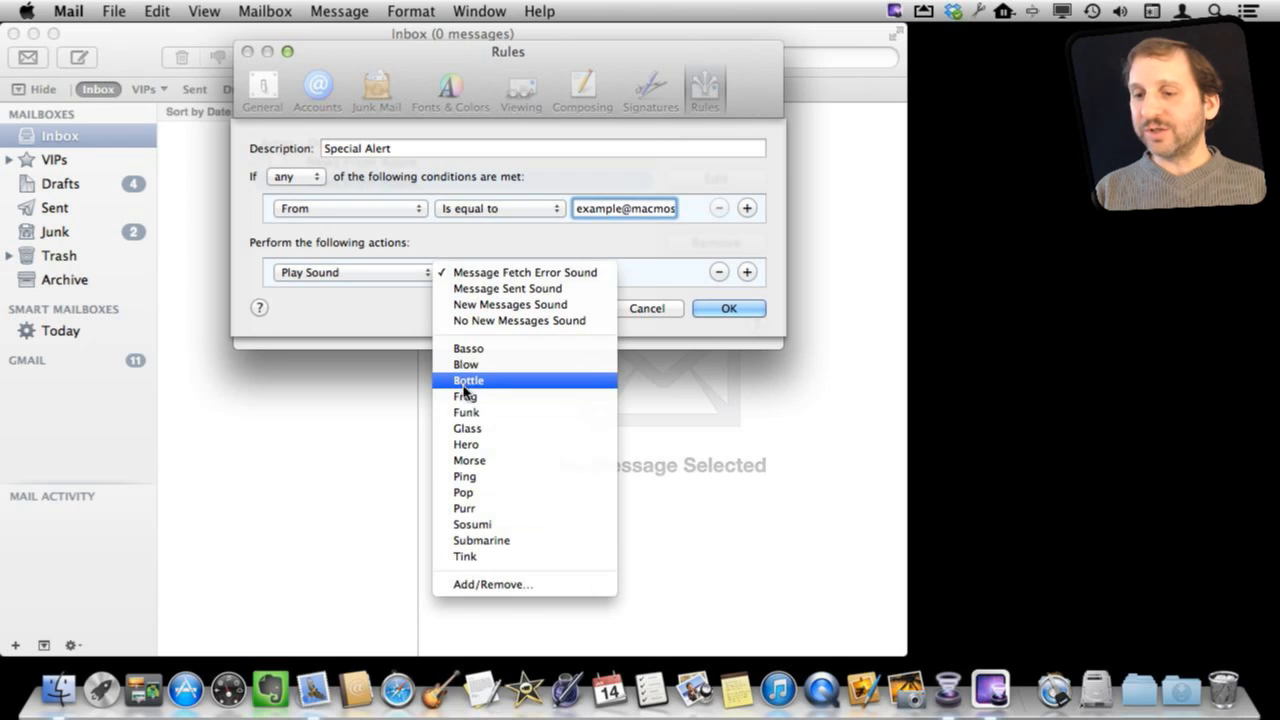
click(475, 446)
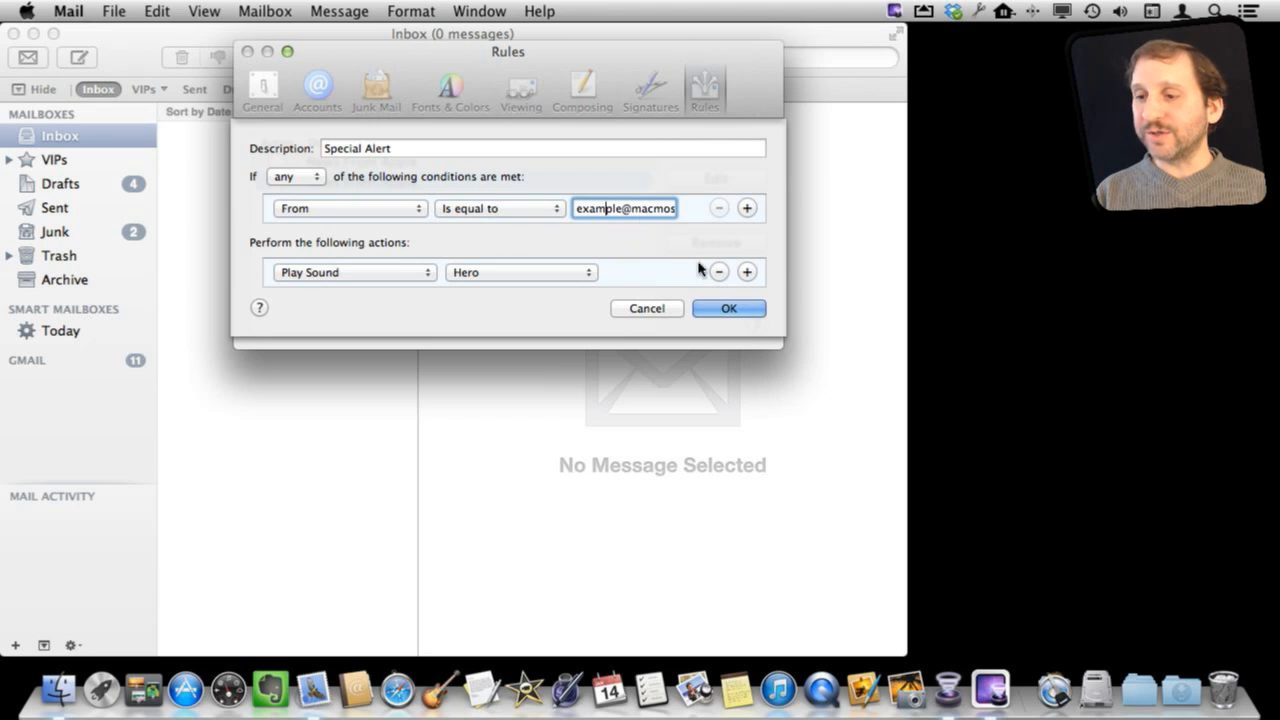
click(735, 309)
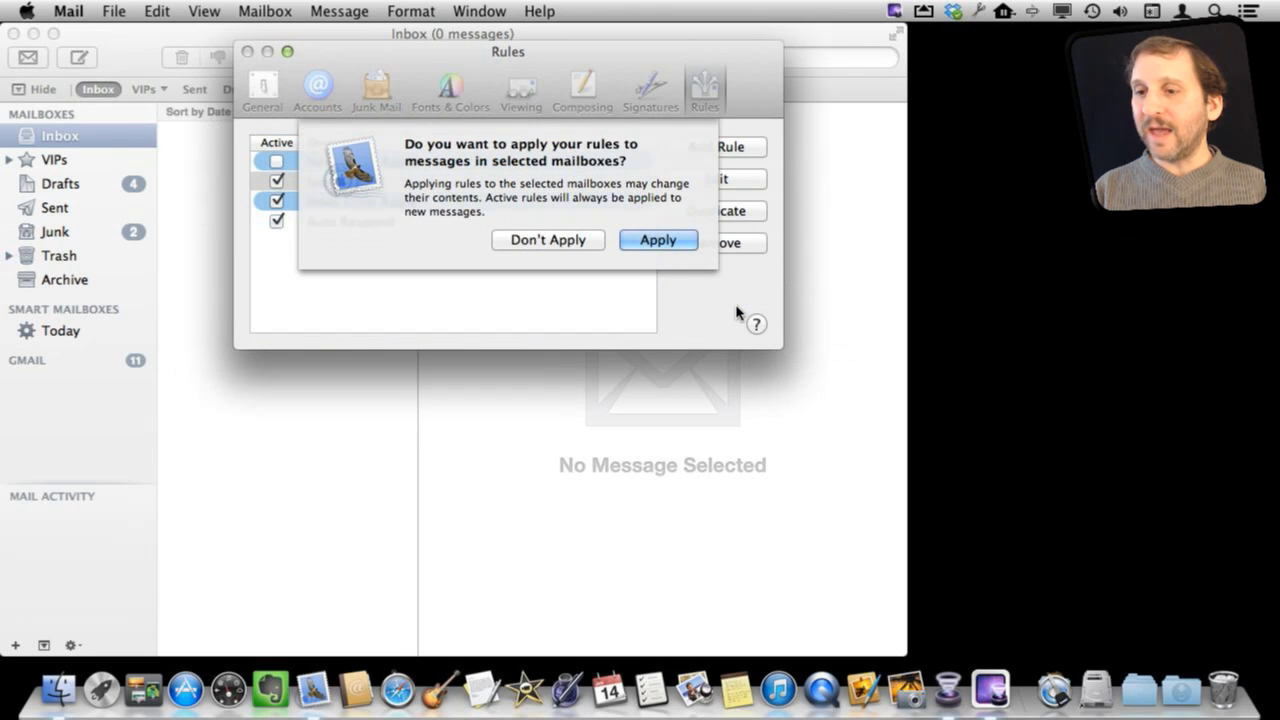
Choose Don't Apply for existing mail, then reopen Special Alert and its action list
click(556, 244)
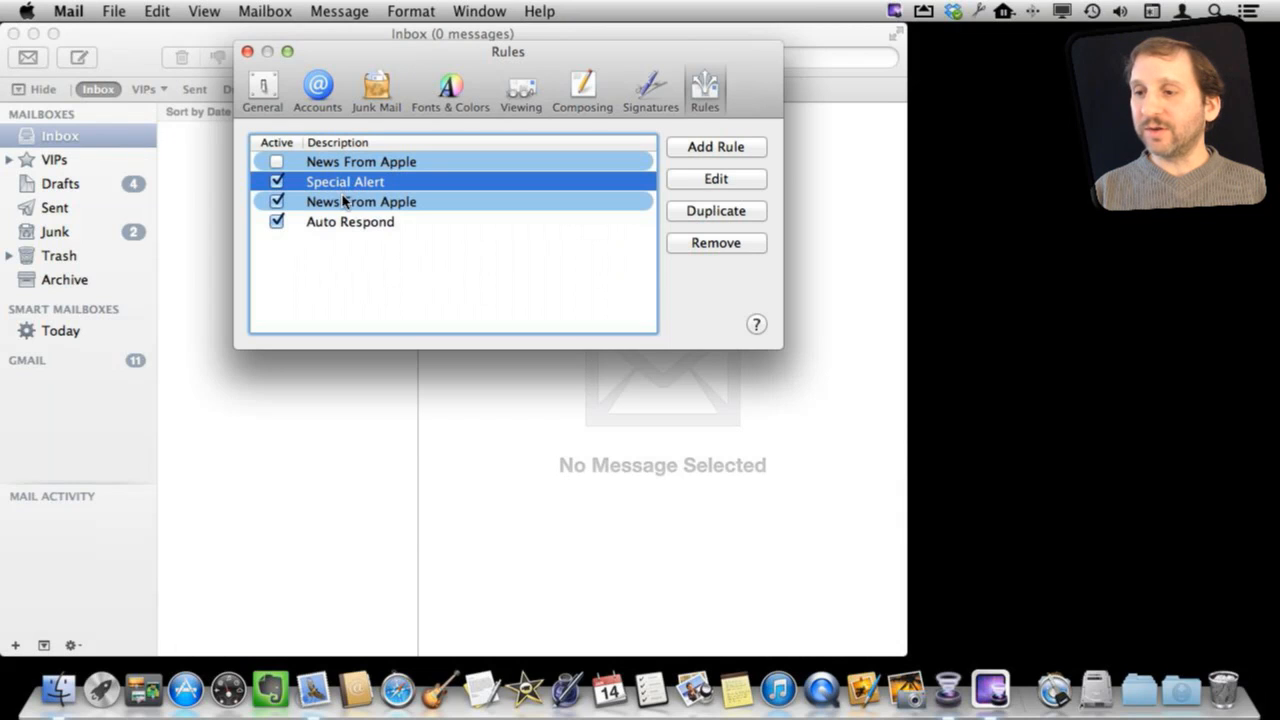
click(733, 178)
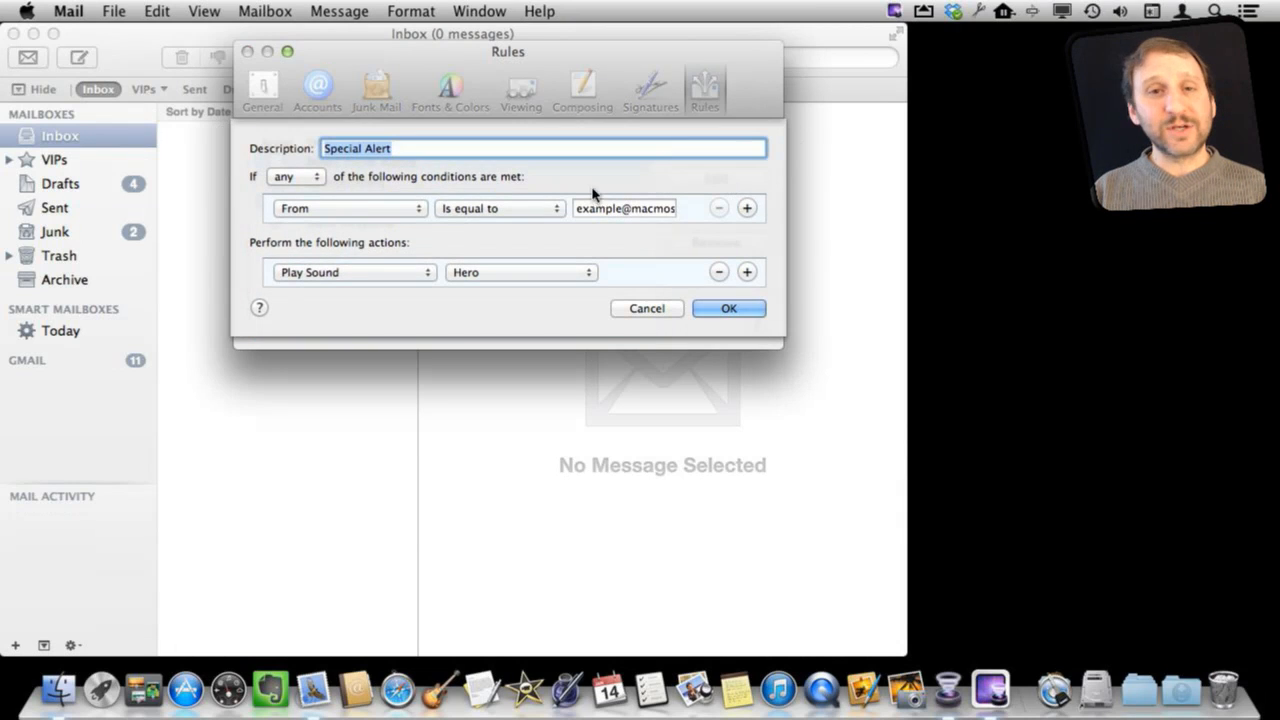
click(347, 278)
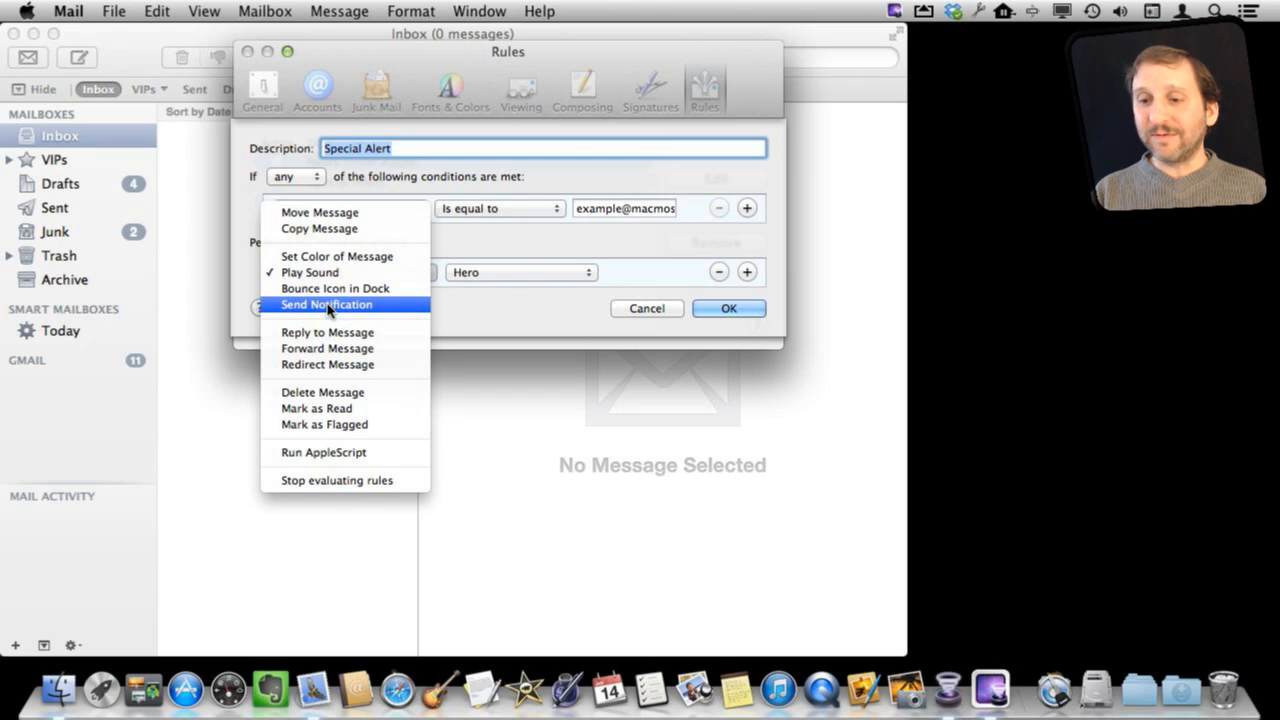
click(322, 273)
click(747, 272)
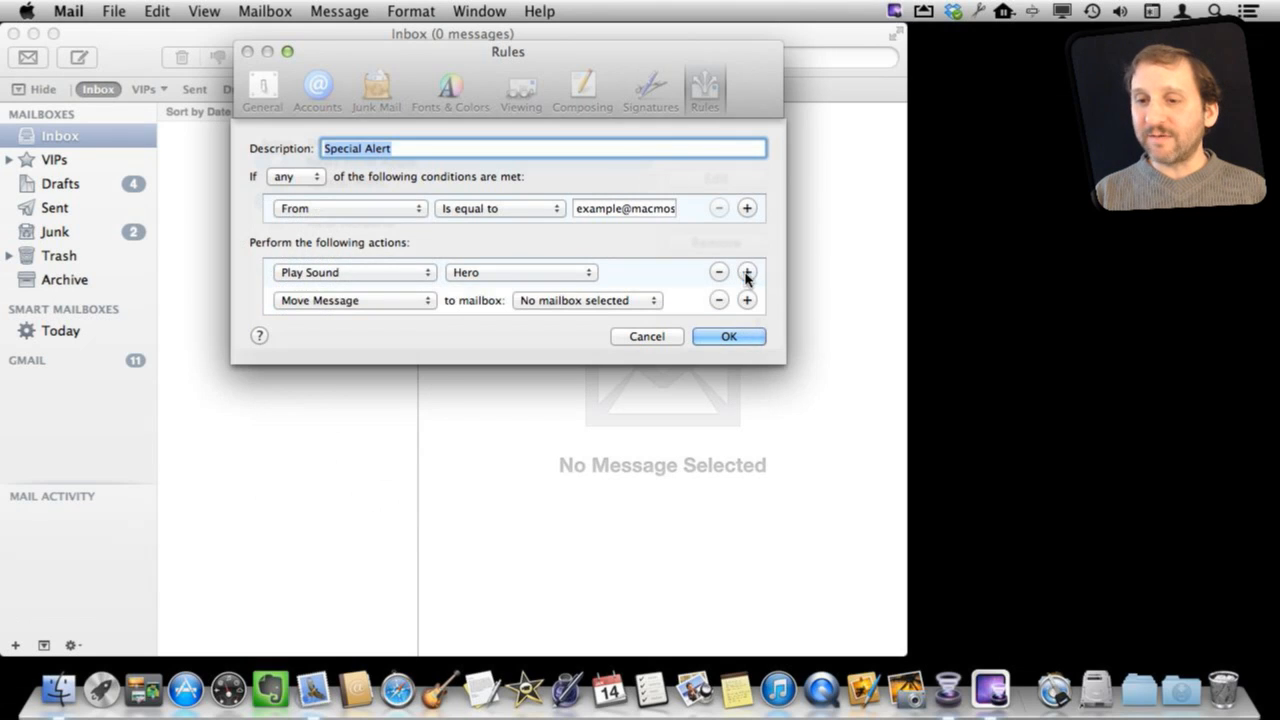
click(338, 305)
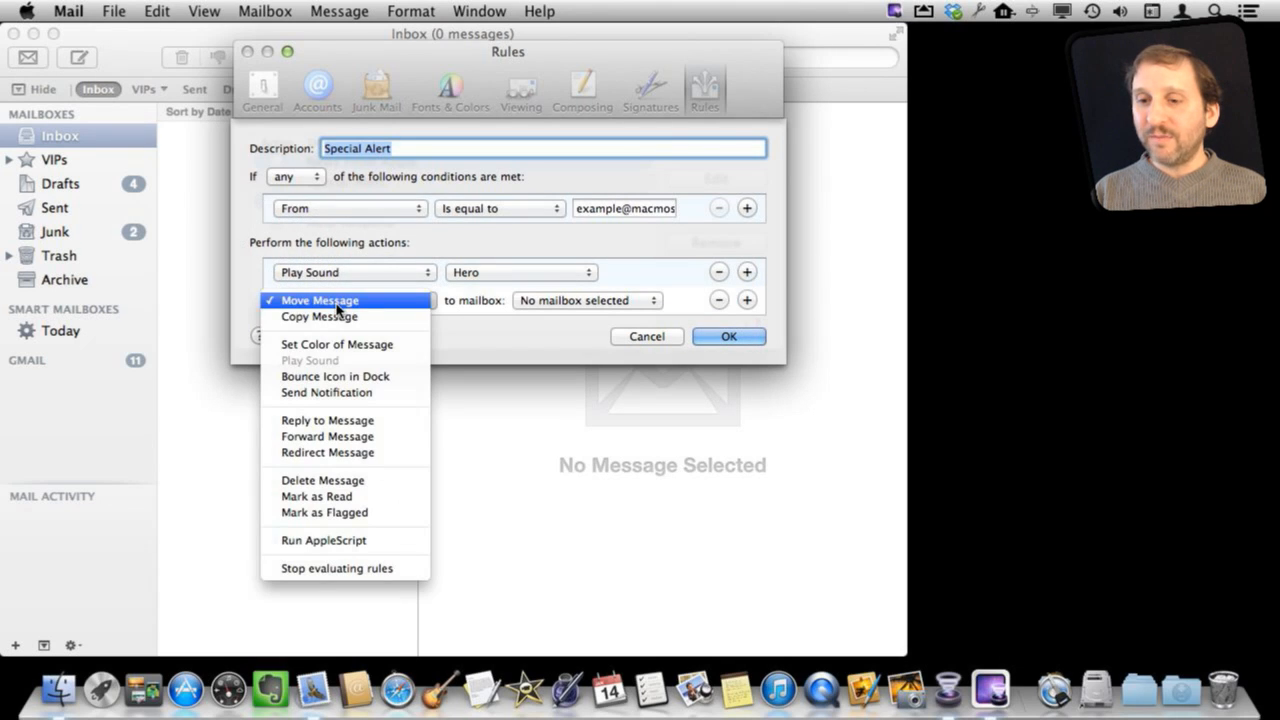
click(338, 377)
click(747, 300)
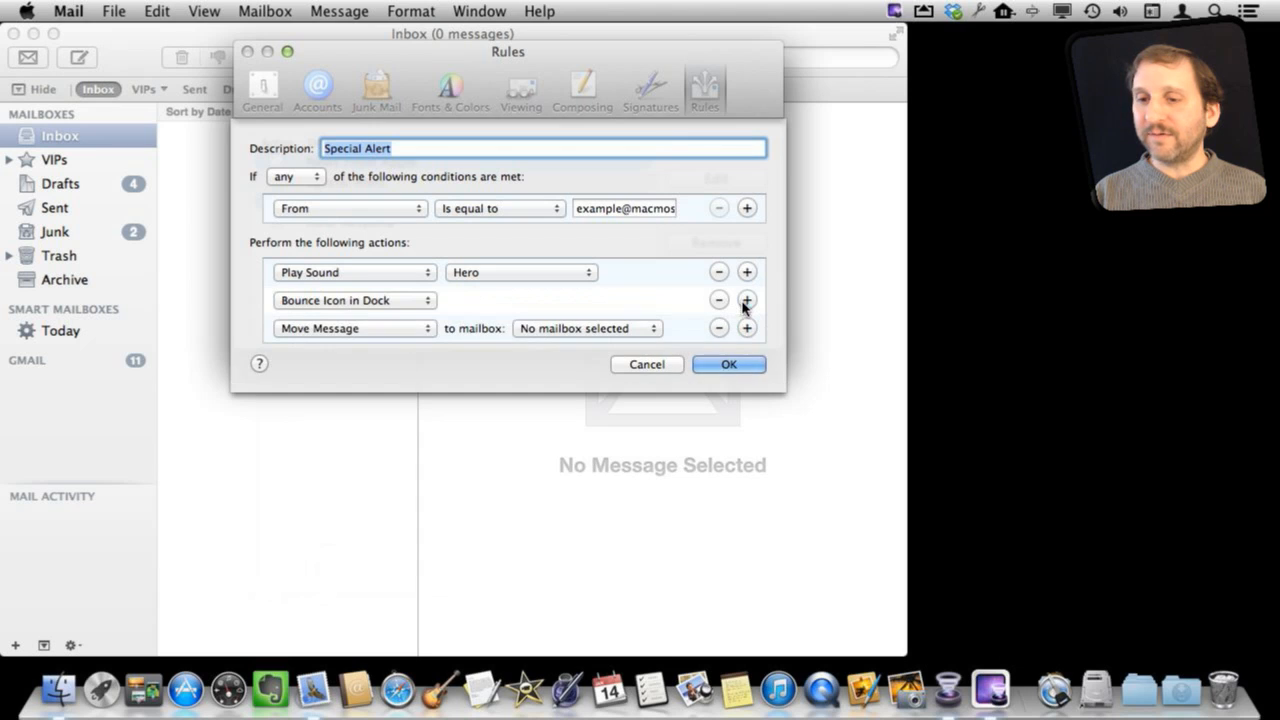
click(375, 330)
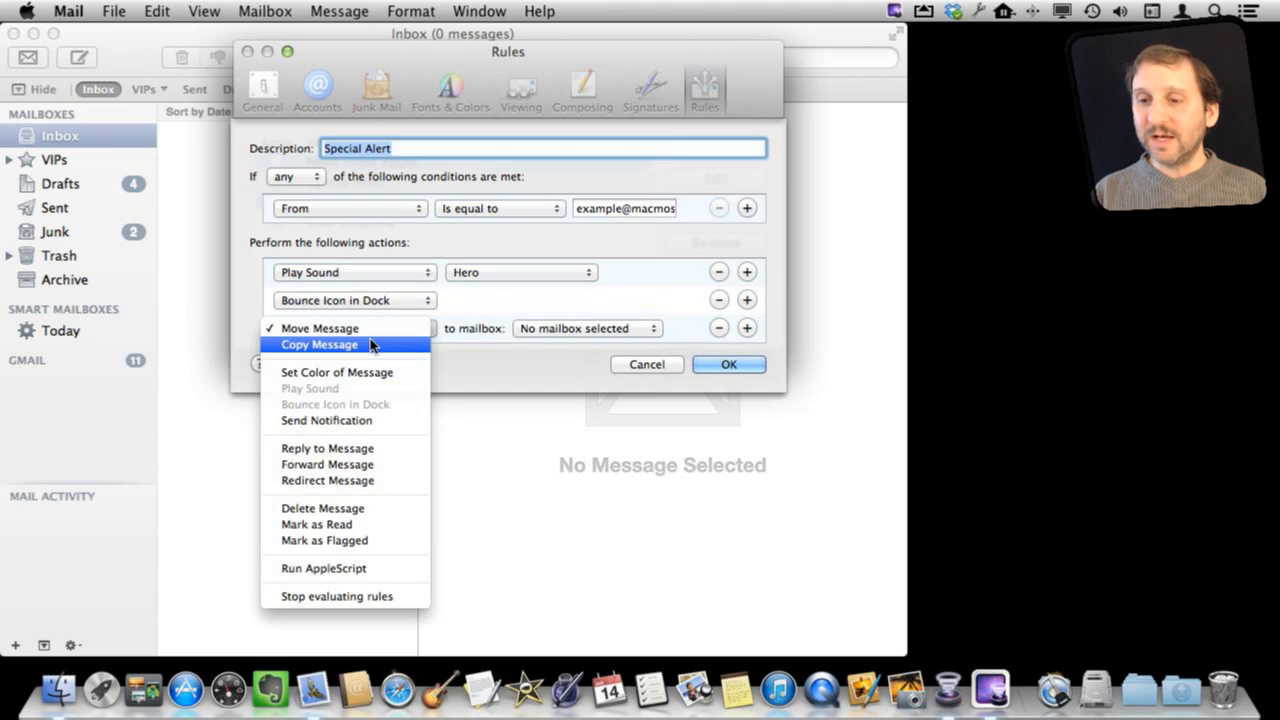
click(370, 373)
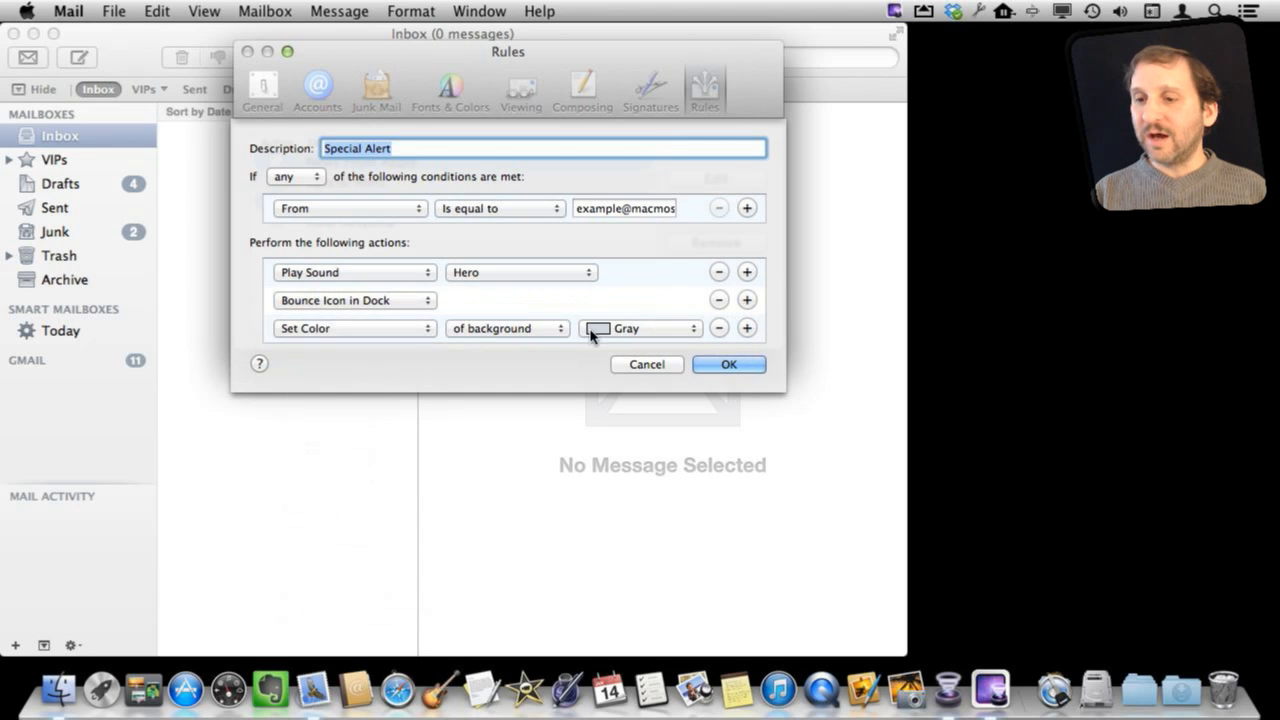
click(615, 329)
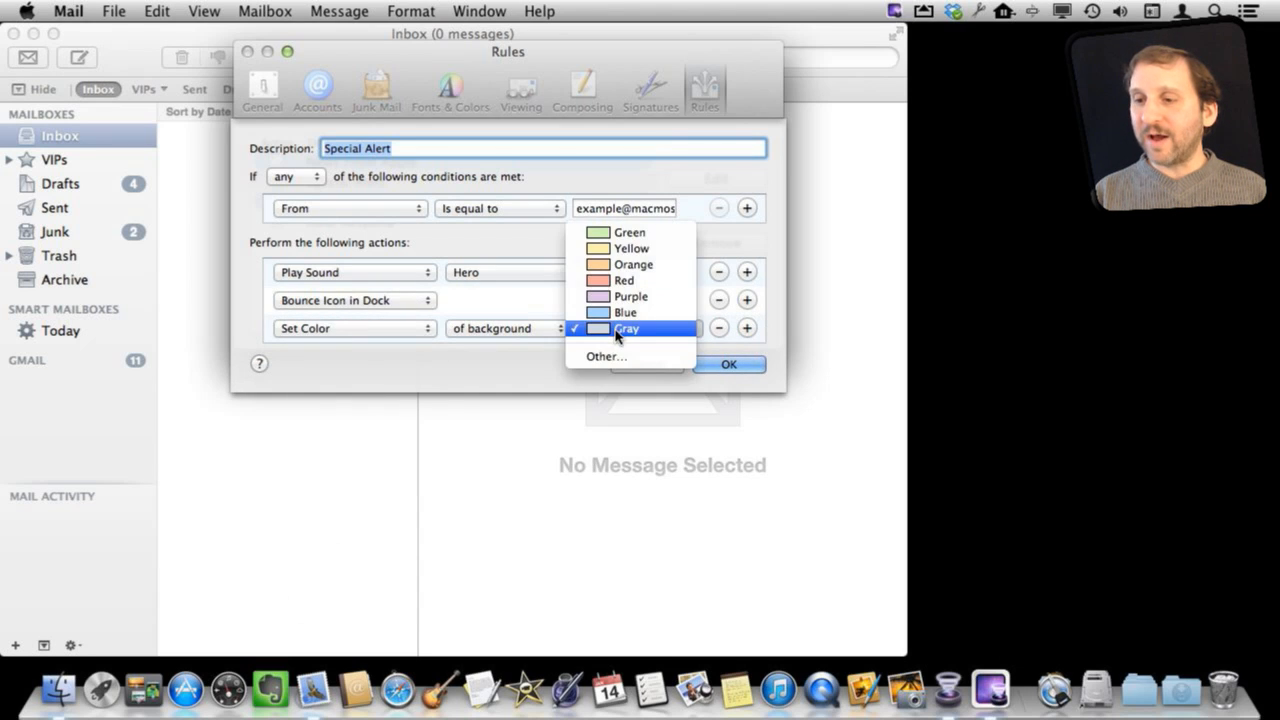
click(625, 282)
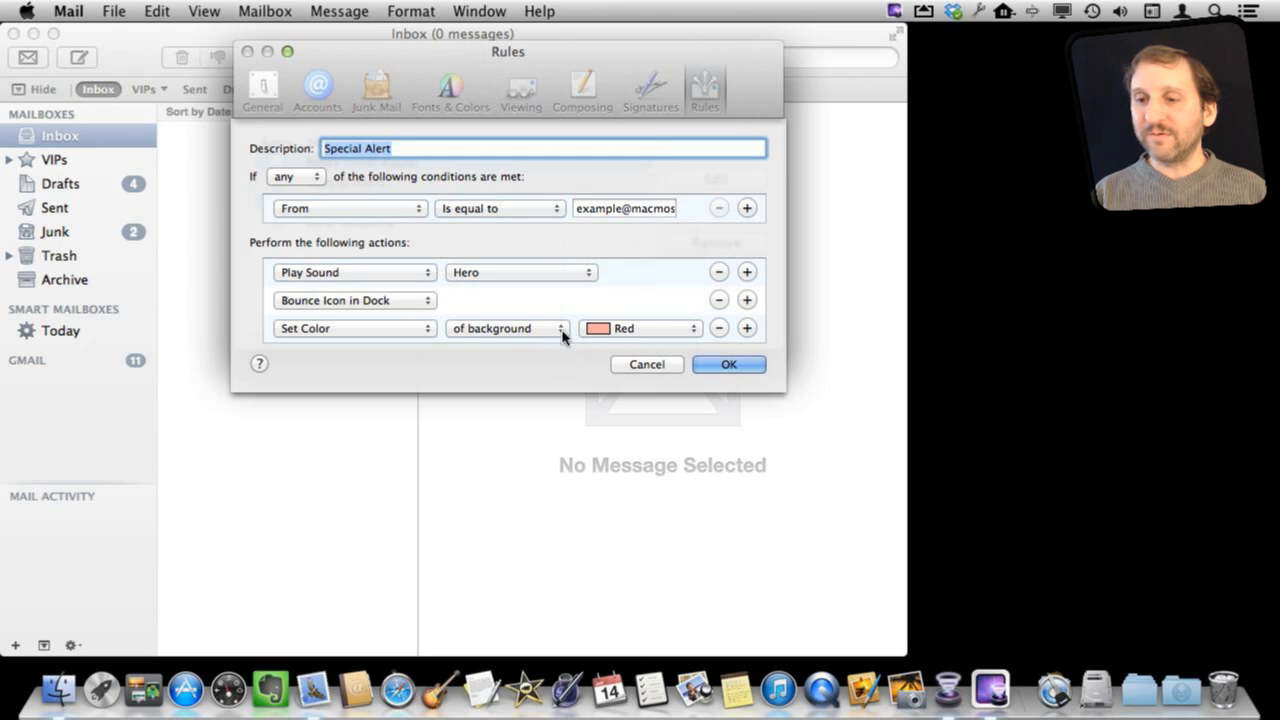
click(540, 330)
click(526, 345)
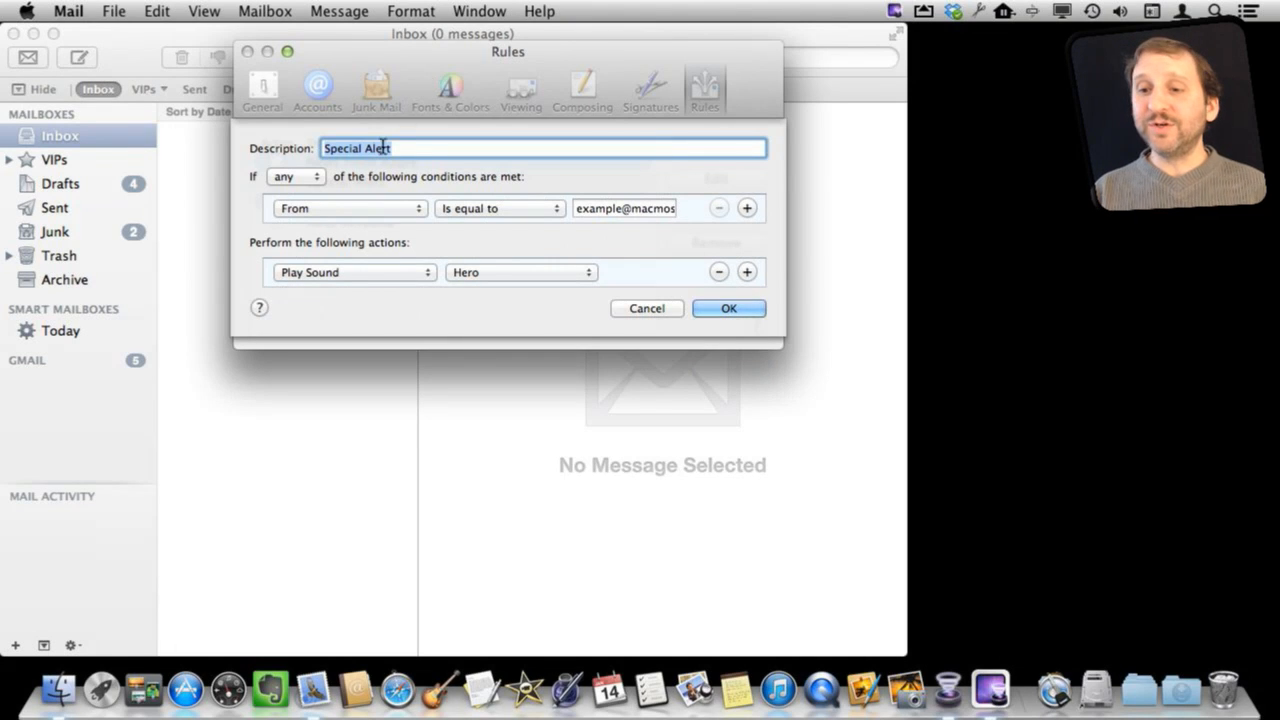
Switch the rule's action from Play Sound to Forward Message
click(343, 272)
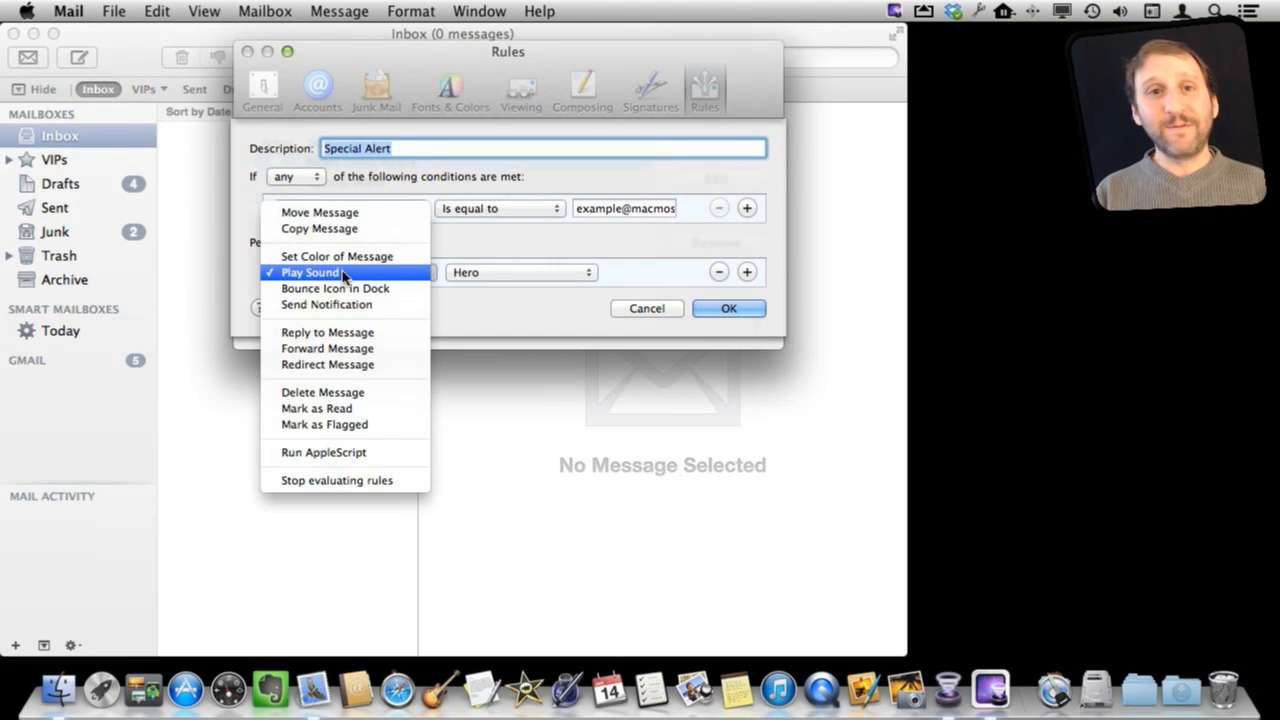
click(340, 350)
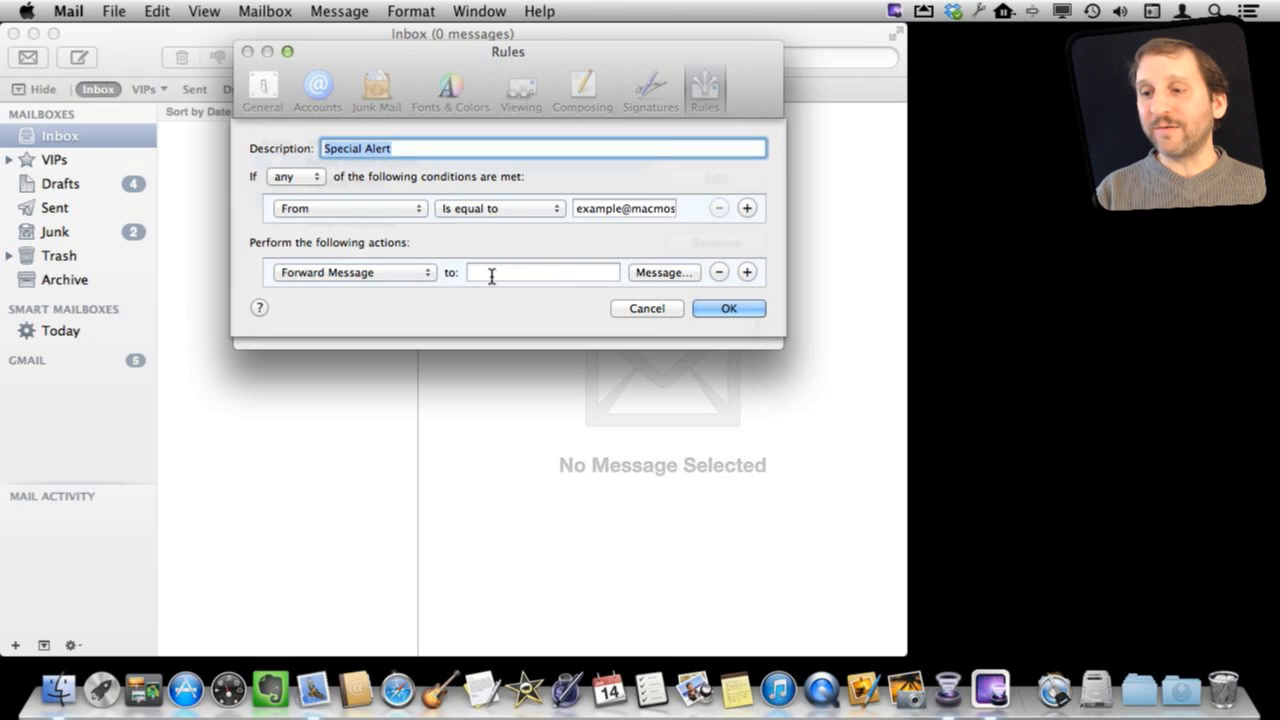
Open the Message... box for text to include before the forwarded original
click(656, 281)
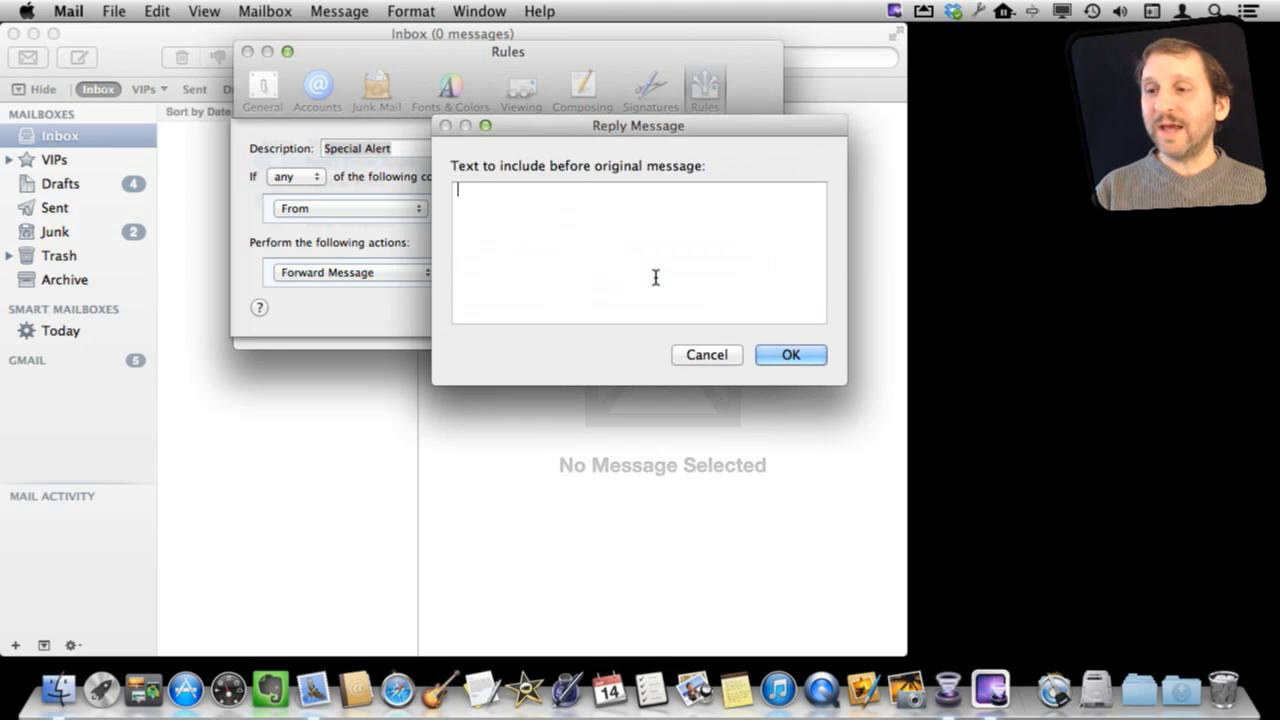